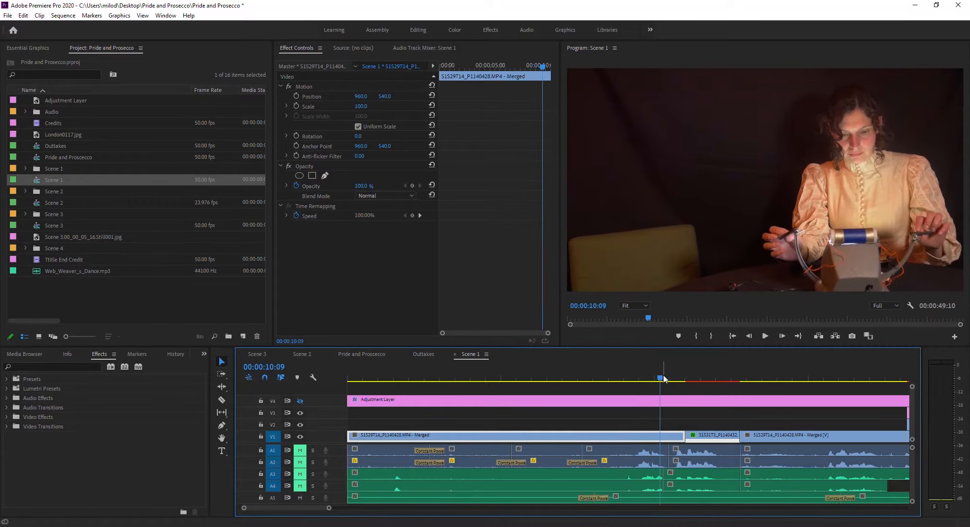
Find the Warp Stabilizer effect by searching for "warp" and apply it to the first clip on track V1.
drag(660, 379, 415, 430)
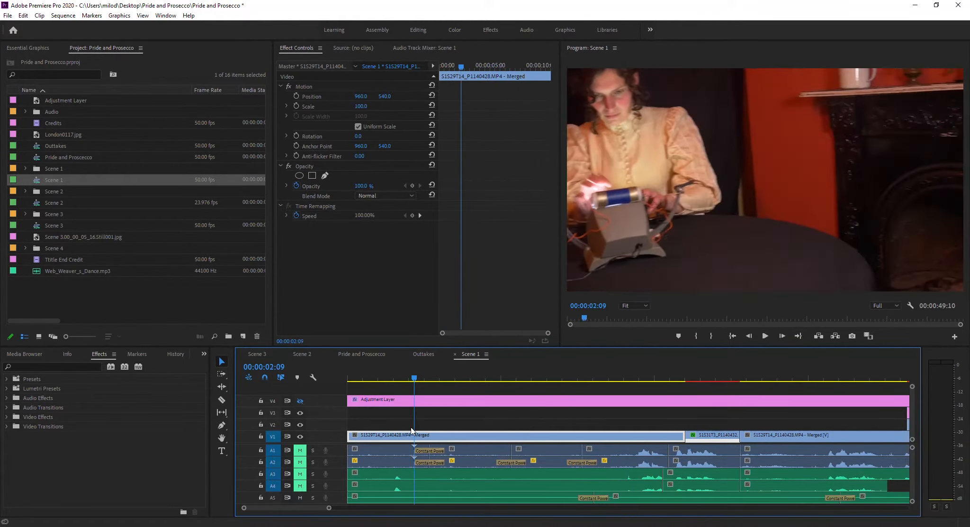
click(45, 366)
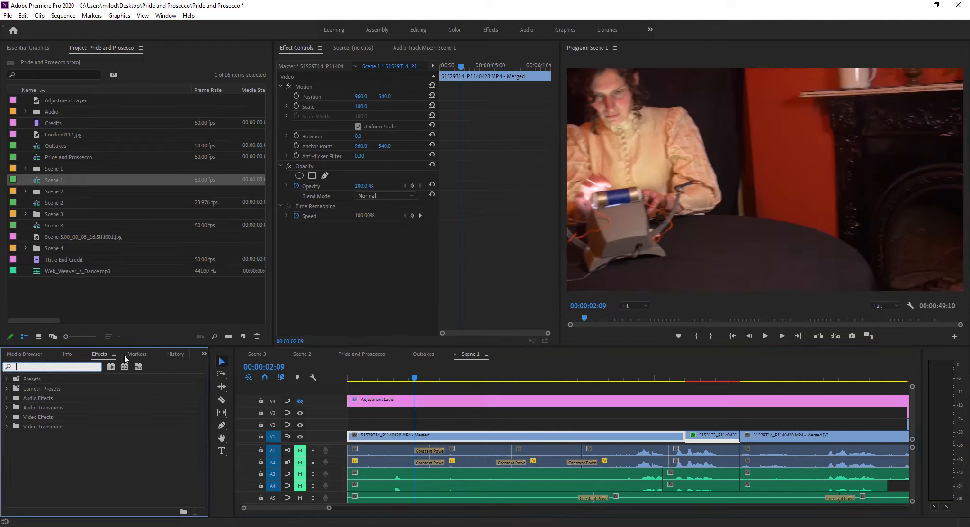
click(68, 365)
text(warp)
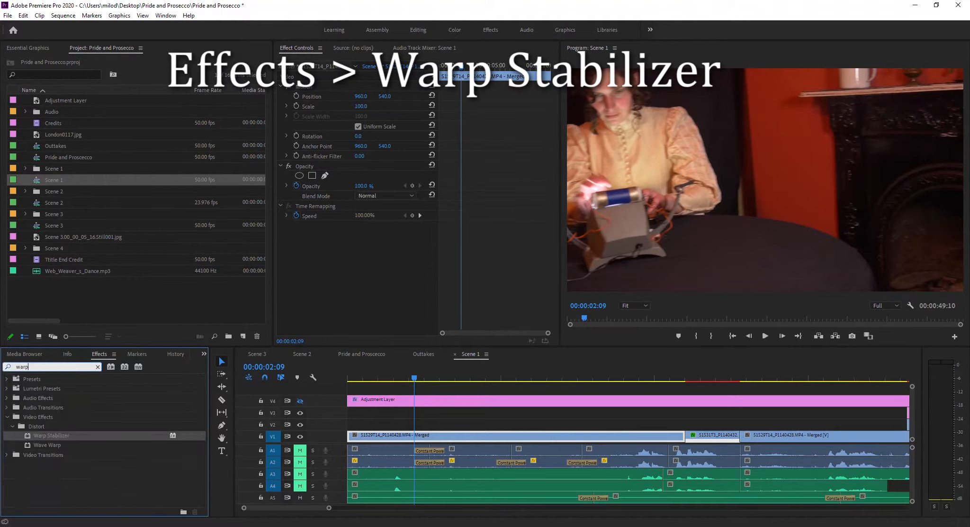
click(29, 436)
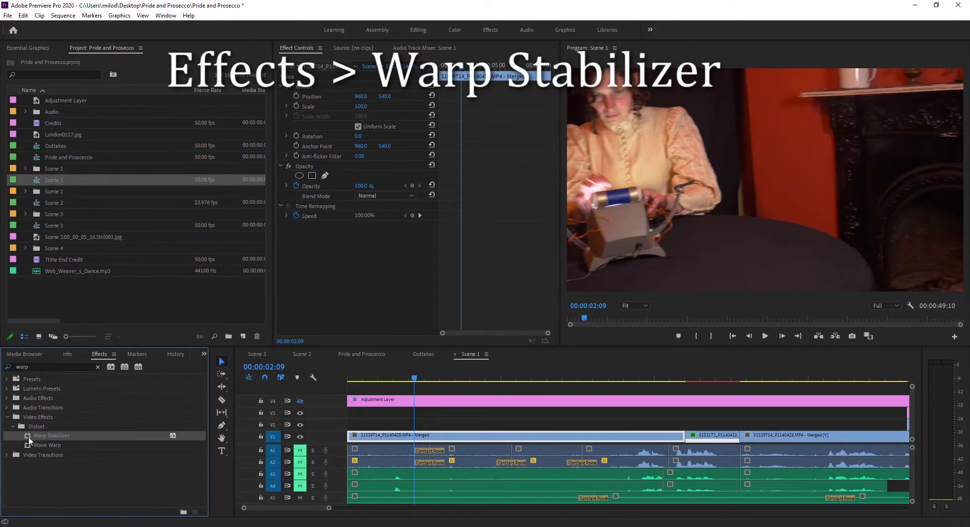
drag(29, 434, 416, 436)
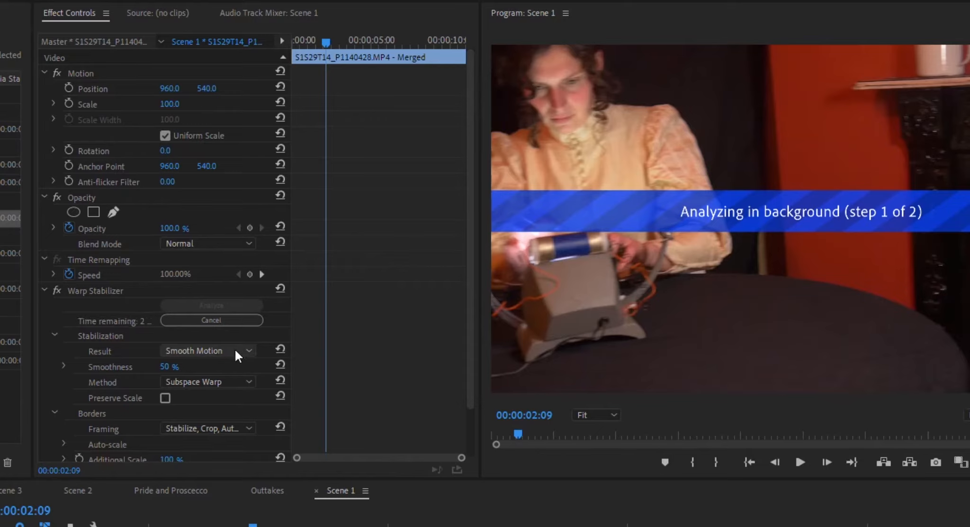
Keep the Warp Stabilizer result as Smooth Motion and set its smoothness to 80%.
click(234, 350)
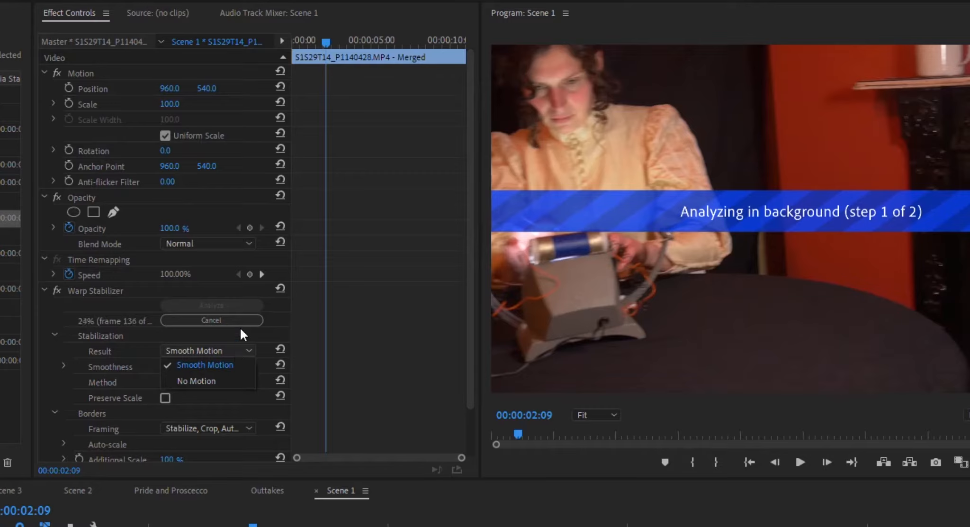
click(243, 336)
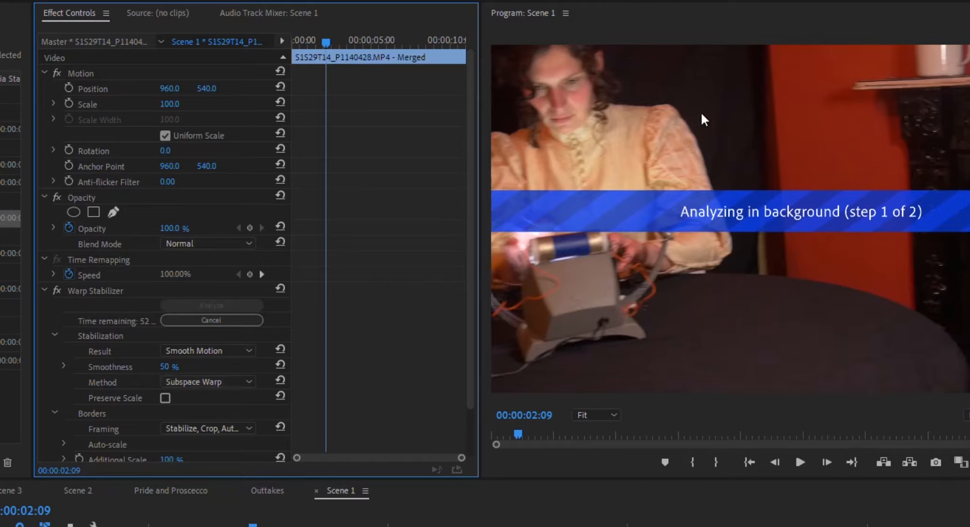
click(166, 367)
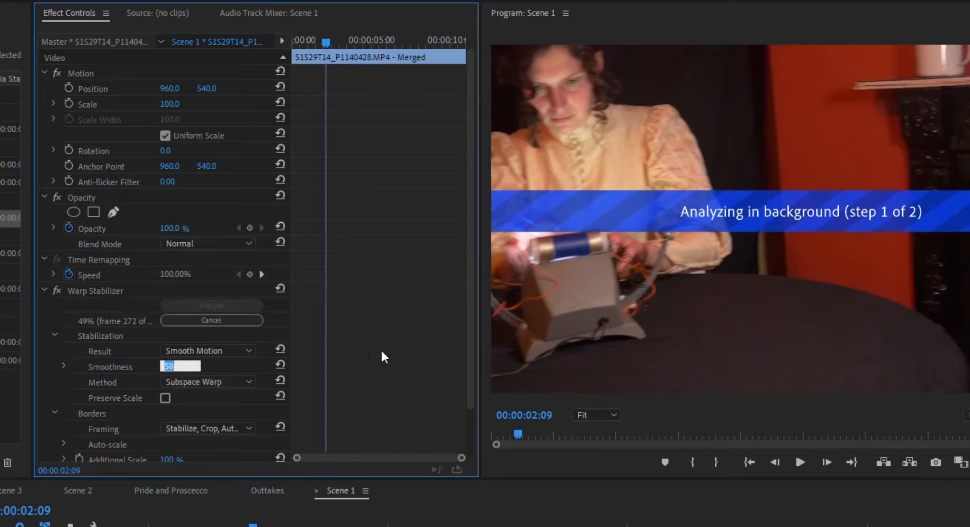
text(80)
key(Return)
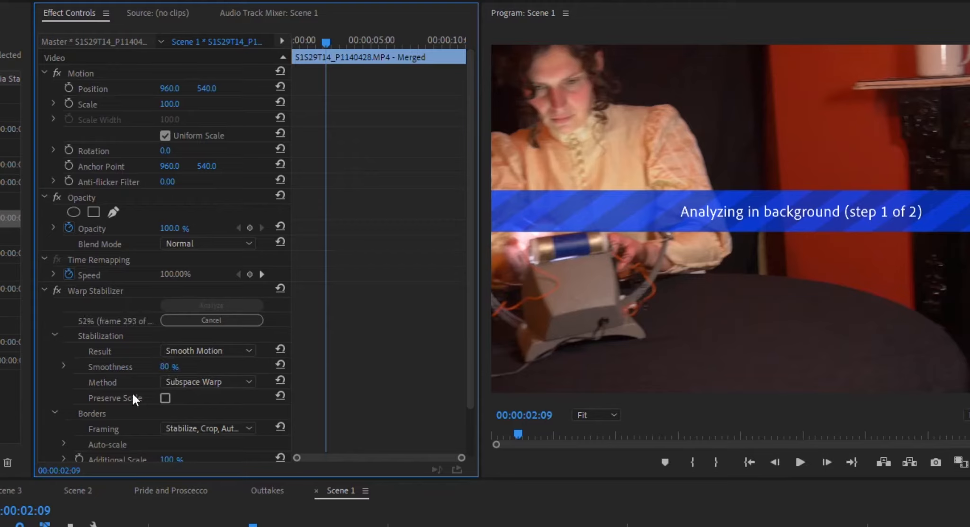
Review the available stabilization methods and keep Subspace Warp as the method.
click(188, 382)
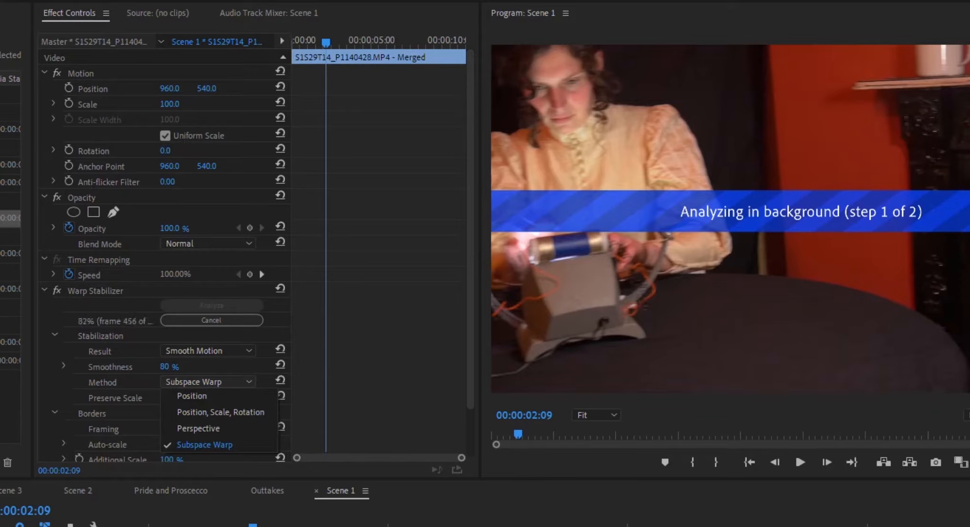
key(Escape)
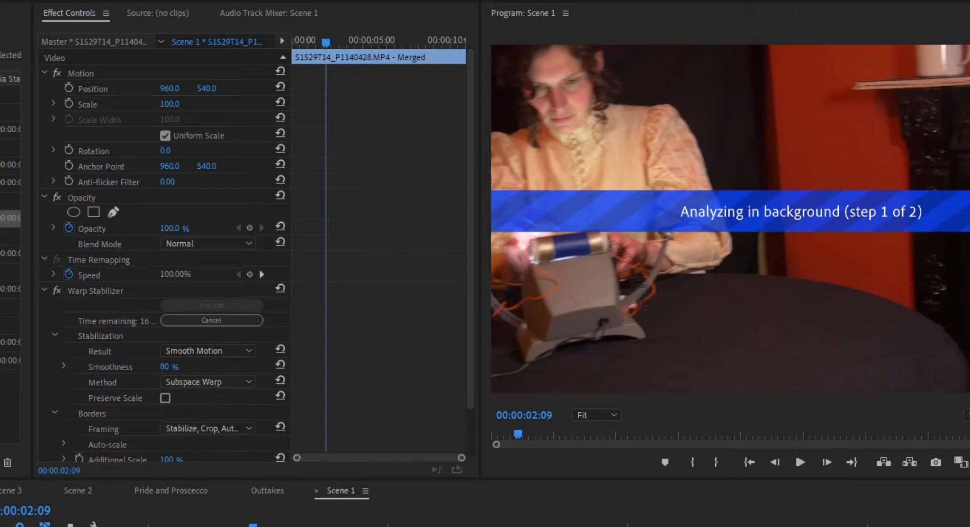
click(204, 381)
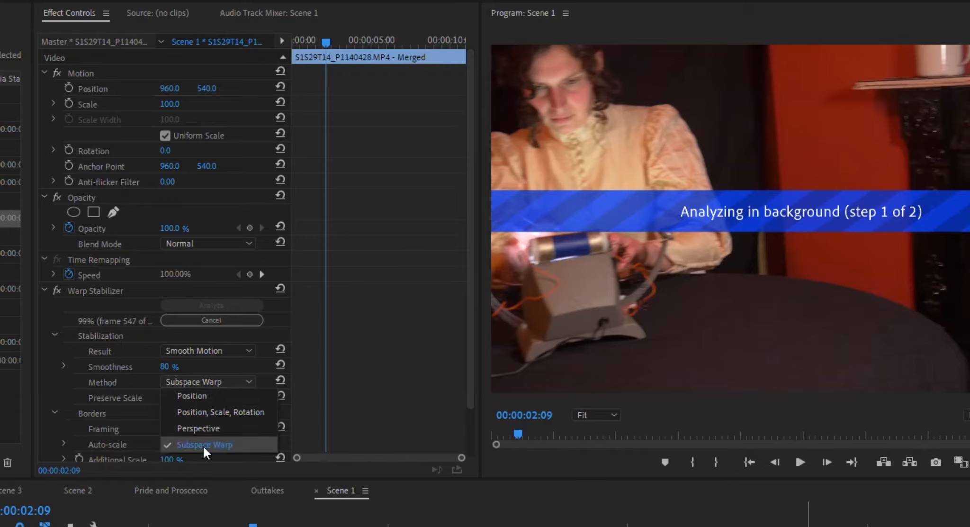
click(204, 445)
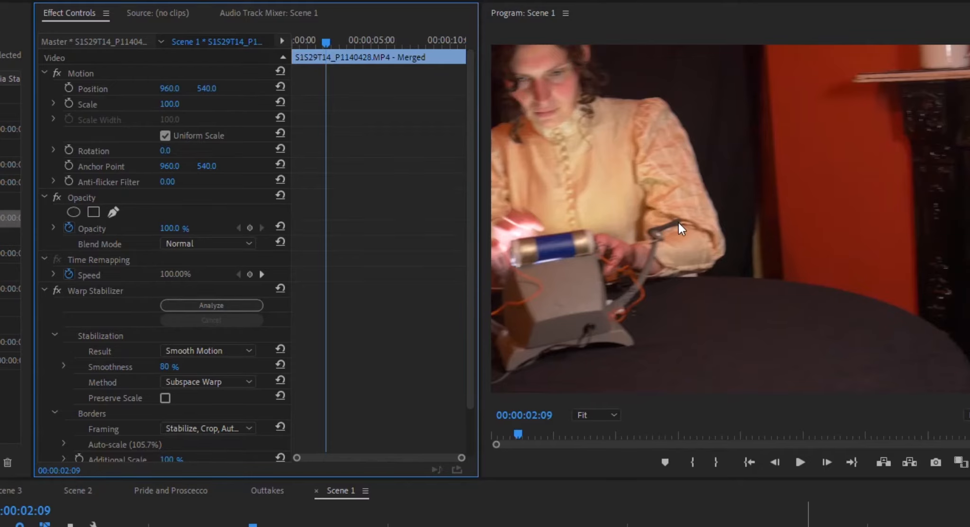
Set the Warp Stabilizer framing to Stabilize Only and scrub to 00:00:05:17 to inspect the frame edges.
drag(471, 212, 478, 275)
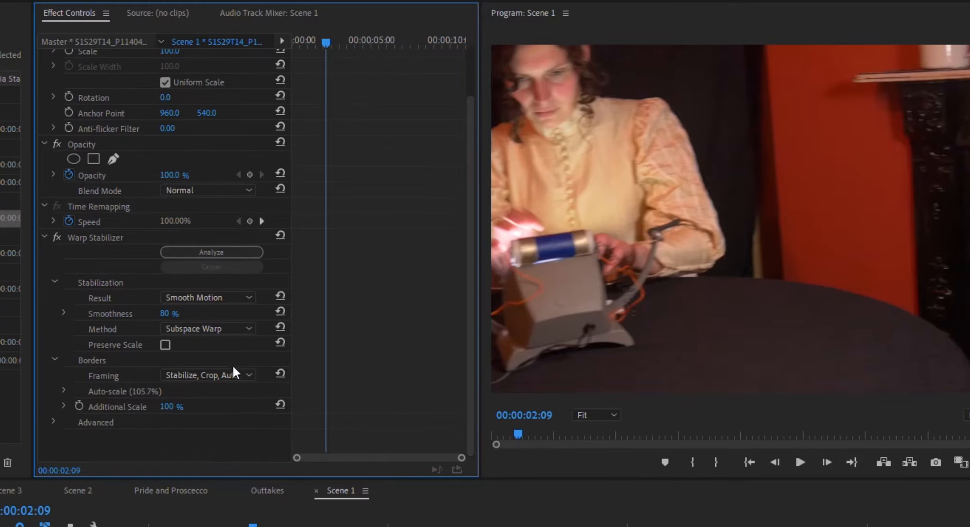
click(231, 379)
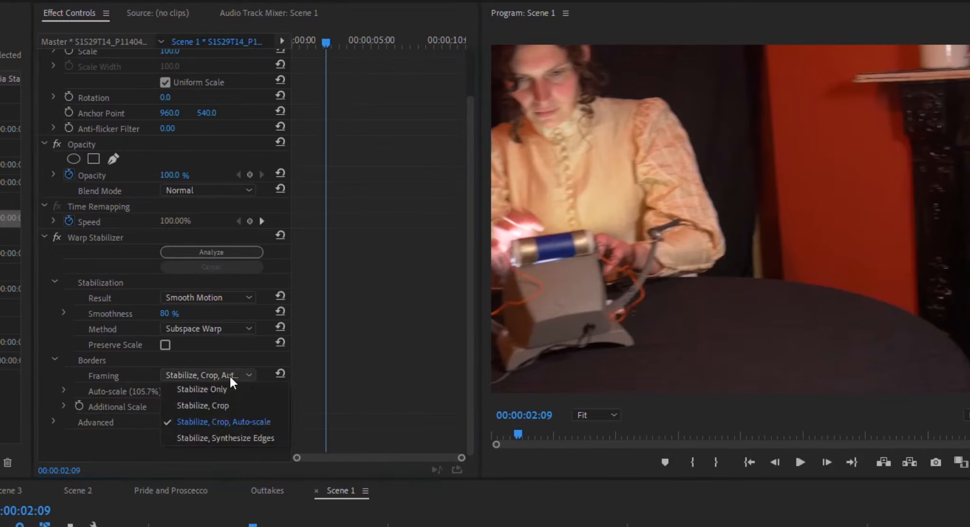
click(258, 392)
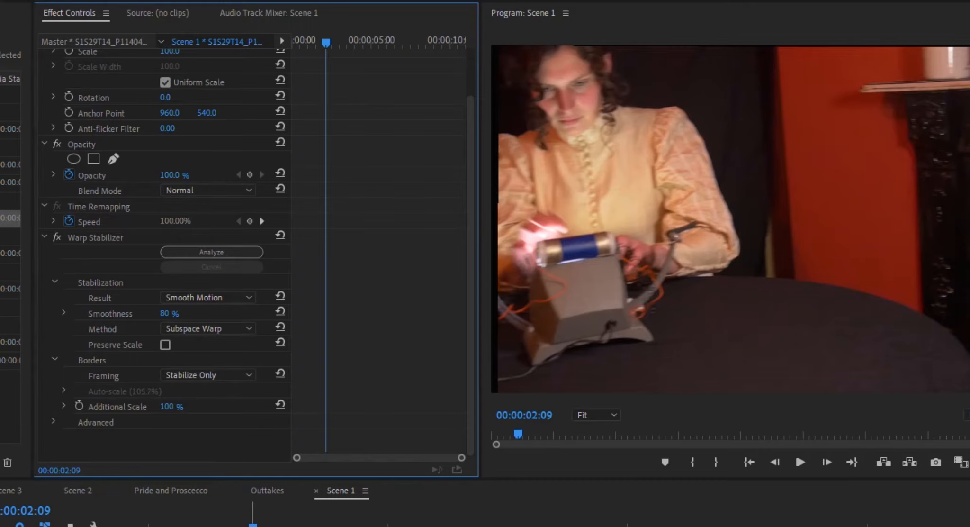
drag(253, 525, 404, 525)
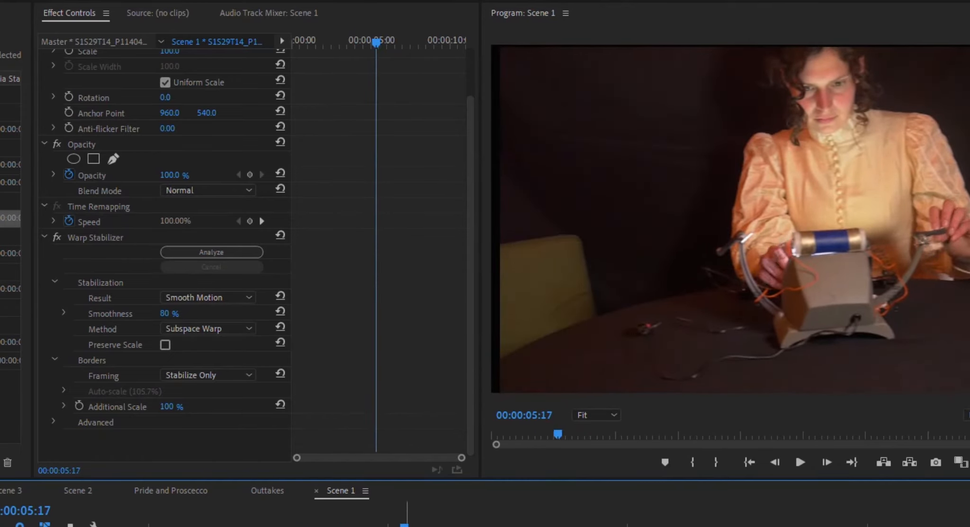
Change the framing to Stabilize, Crop and check the clip's borders around the playhead.
click(221, 376)
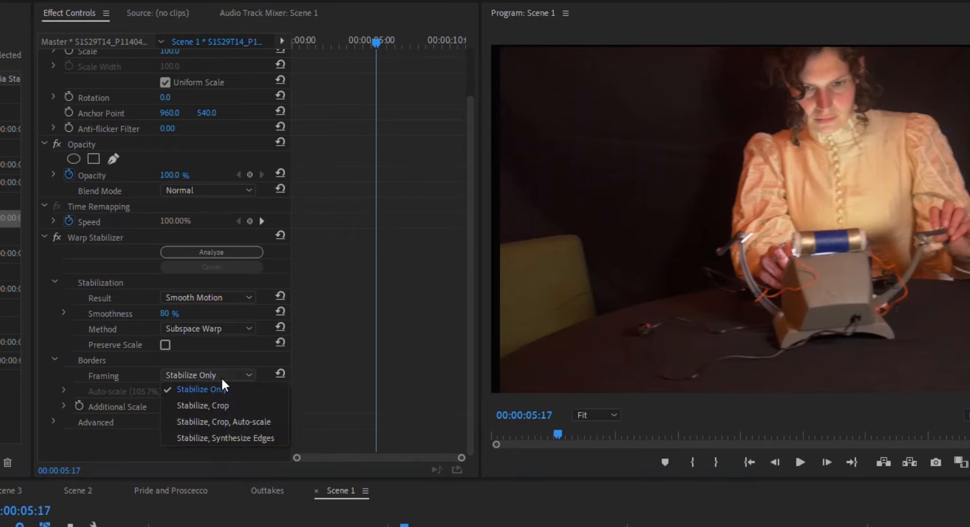
click(231, 404)
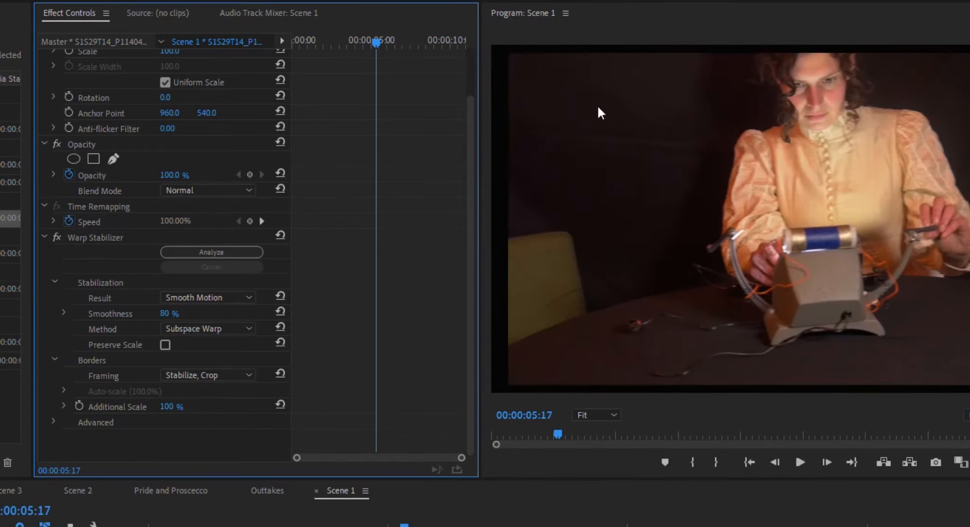
mouse_move(405, 523)
mouse_down()
mouse_move(221, 524)
mouse_move(404, 524)
mouse_up()
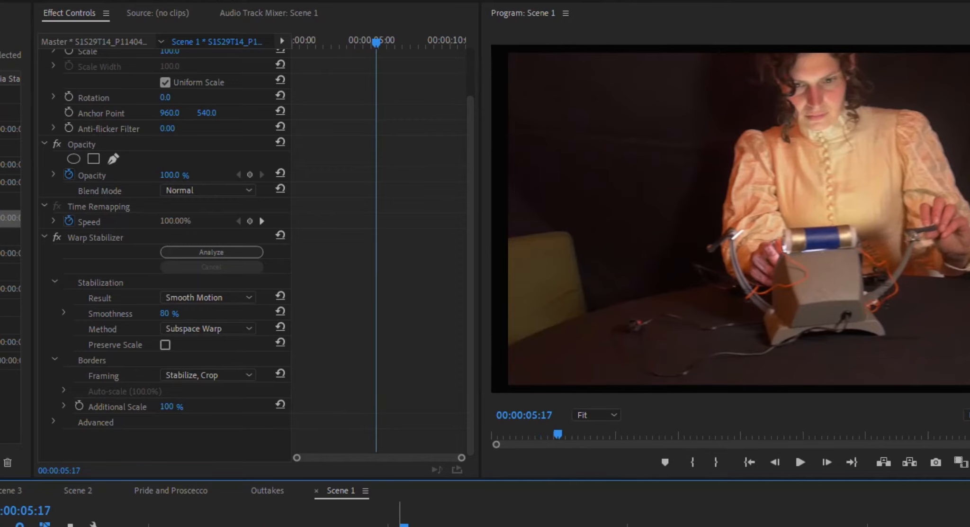
Switch the framing to Stabilize, Crop, Auto-scale and scrub back to 00:00:04:42 to preview it.
click(232, 374)
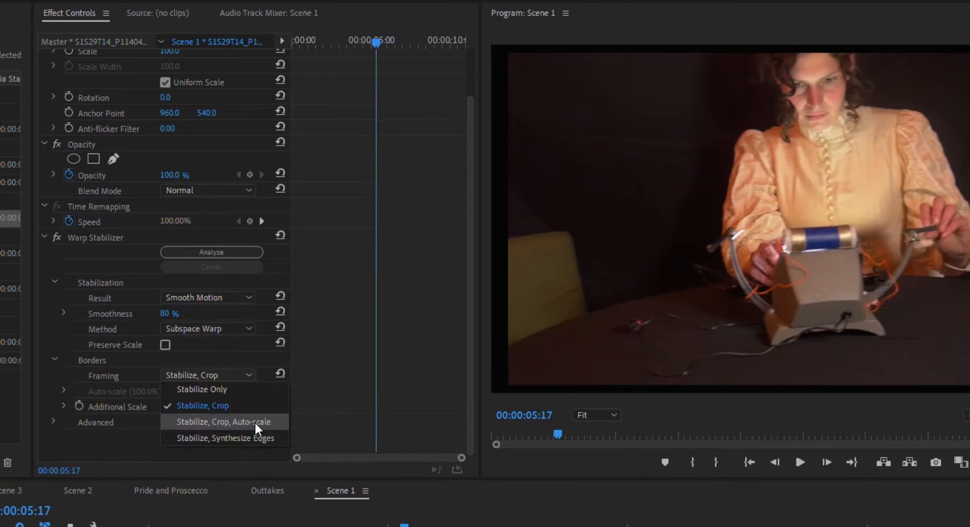
click(255, 422)
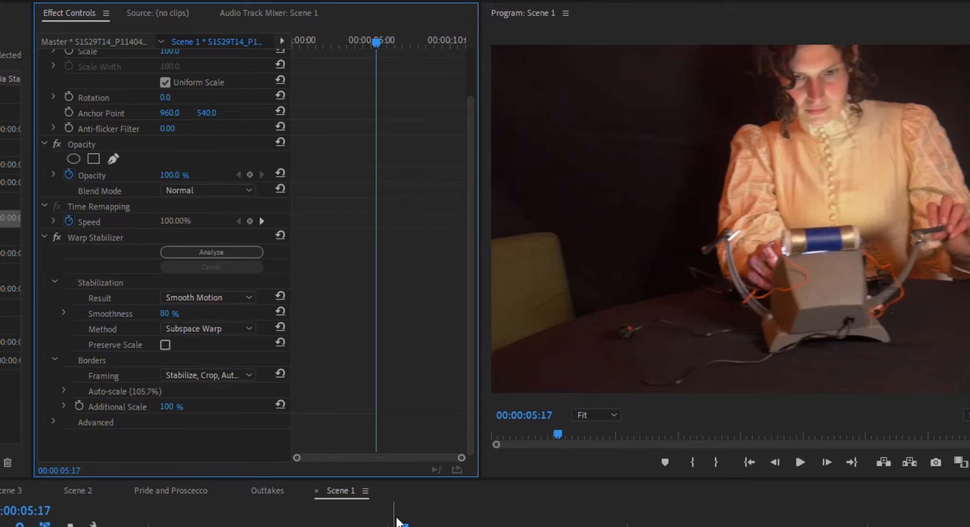
click(404, 523)
drag(403, 525, 381, 525)
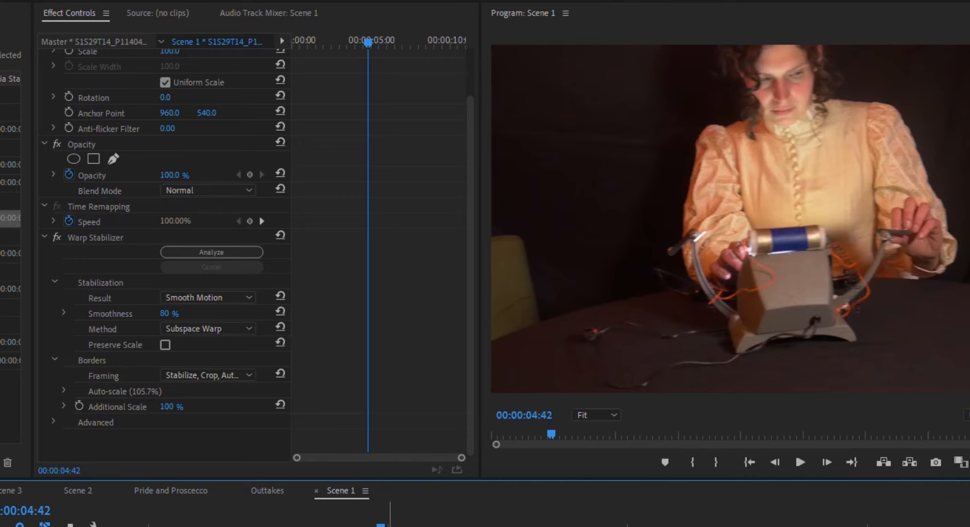
Try the Stabilize, Synthesize Edges framing and scrub back to 00:00:03:32 to preview it.
click(192, 370)
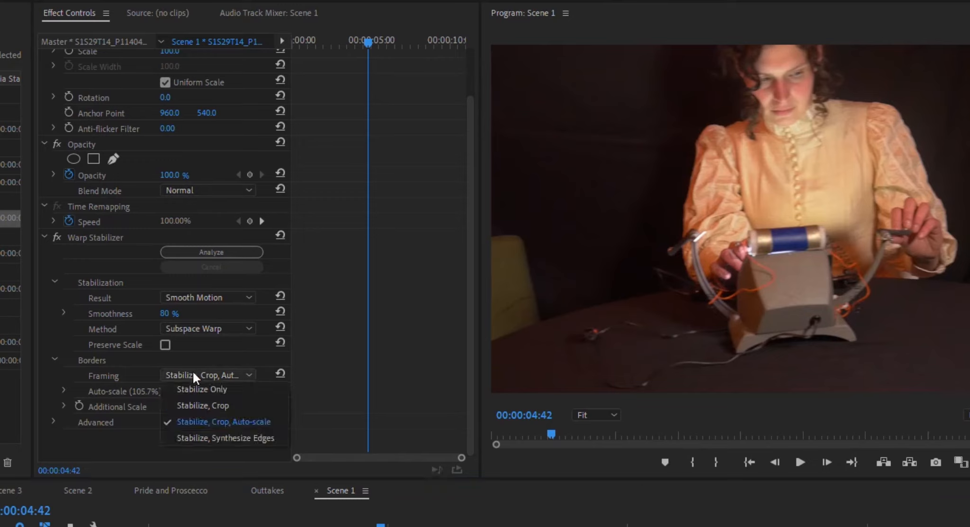
click(215, 439)
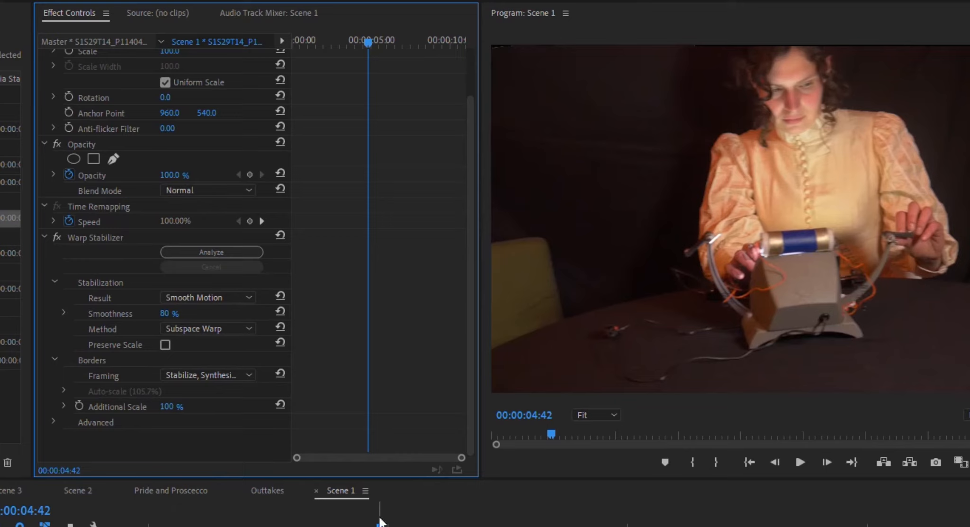
click(369, 523)
drag(369, 525, 327, 524)
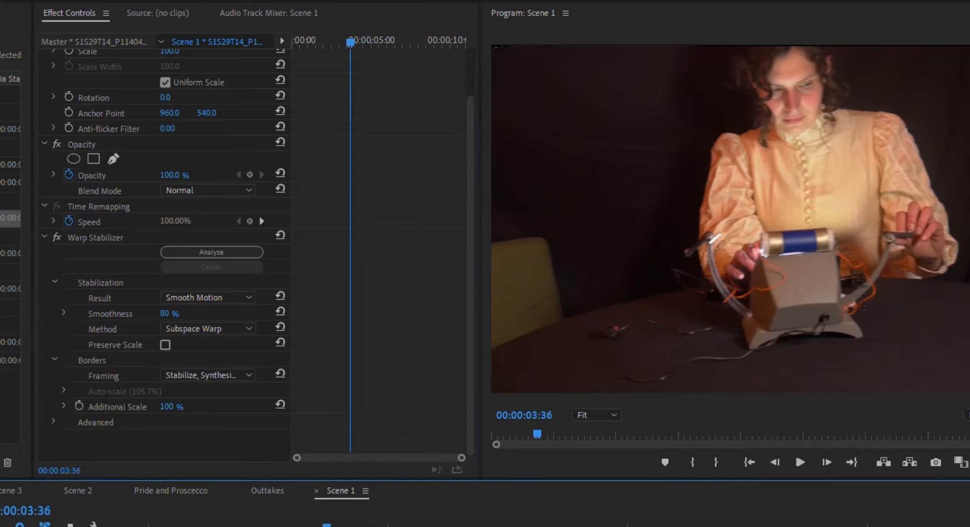
drag(327, 525, 314, 525)
Return the framing to Stabilize, Crop, Auto-scale and play the stabilized clip from the start of the sequence.
click(202, 371)
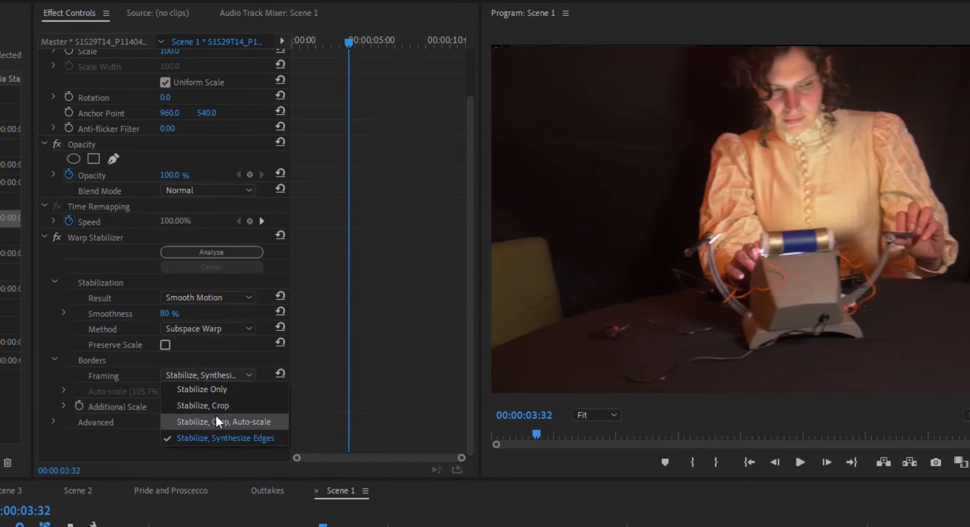
click(215, 417)
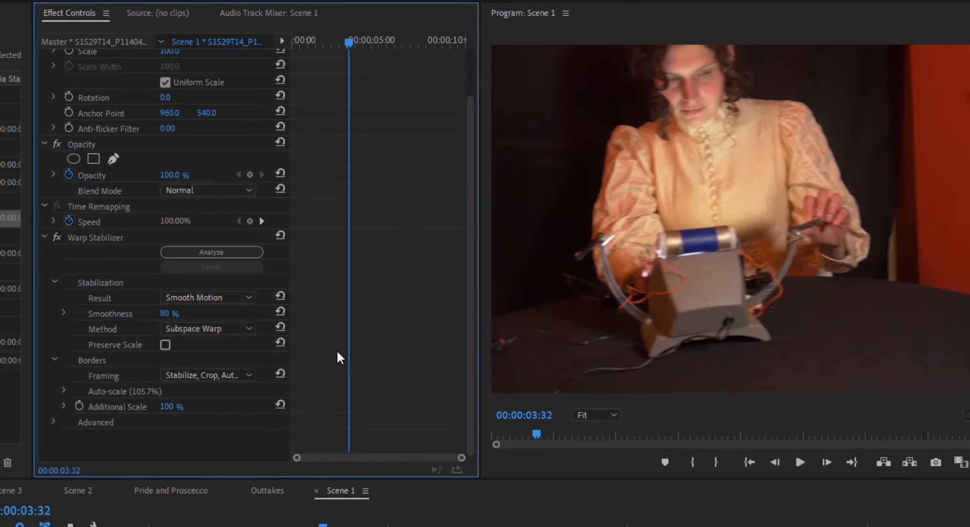
click(800, 462)
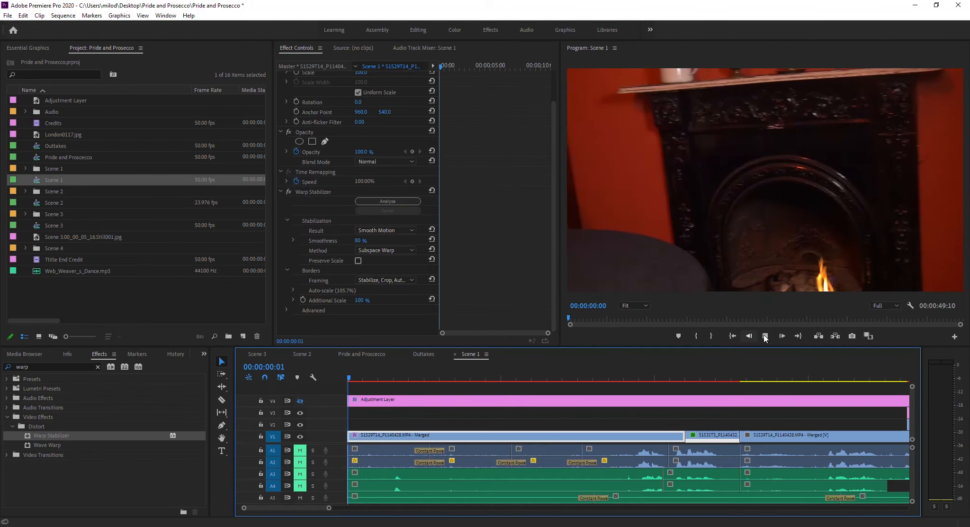